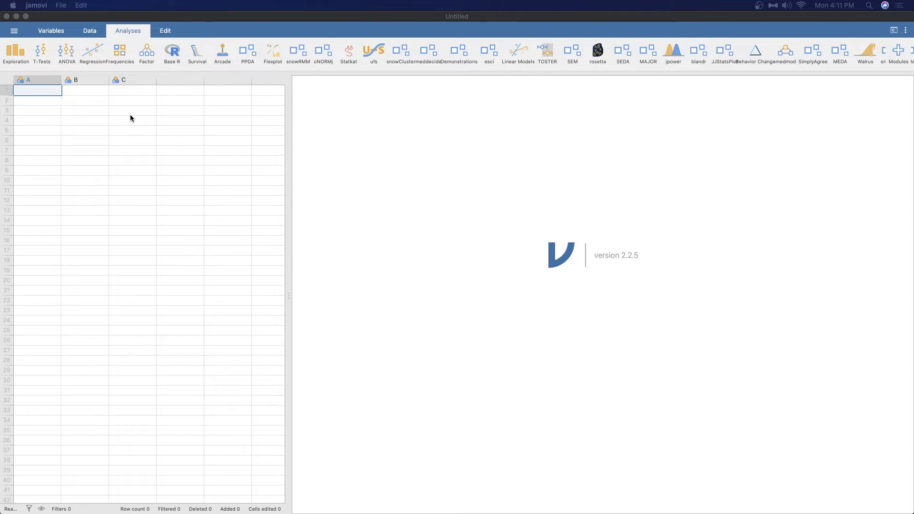
# - Open the module library through Modules (+) > Manage installed and scroll the module list
pyautogui.click(895, 53)
pyautogui.click(896, 53)
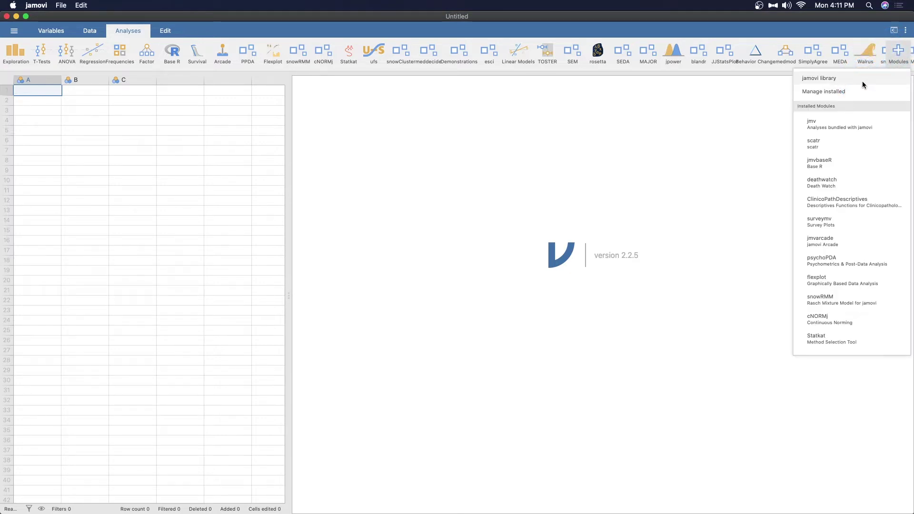
pyautogui.click(836, 93)
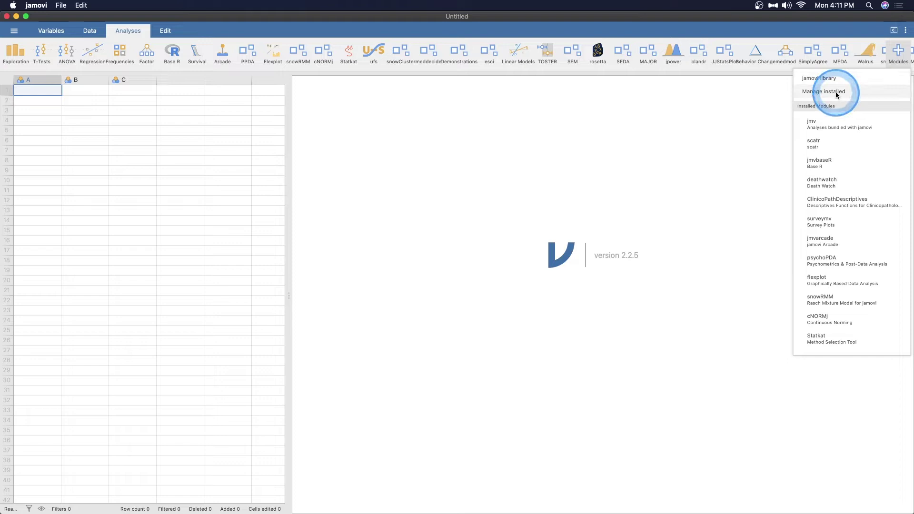
pyautogui.click(836, 92)
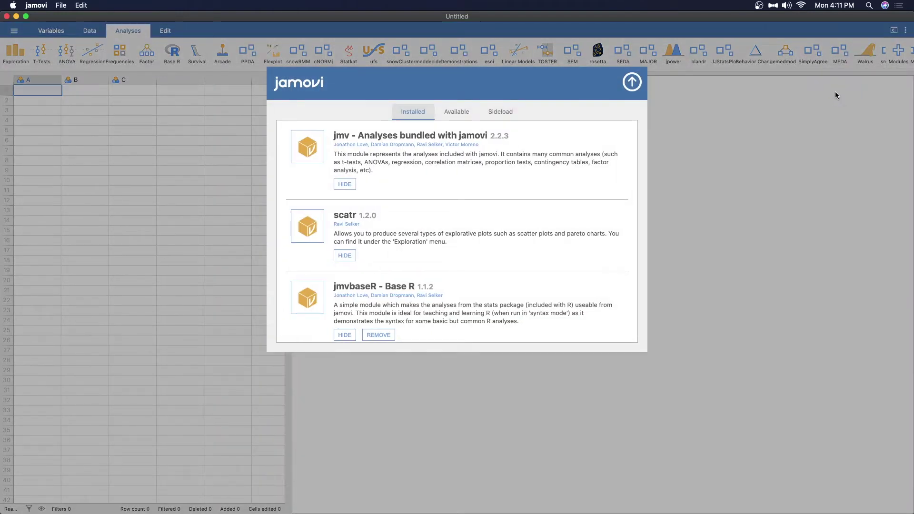
pyautogui.click(617, 258)
pyautogui.scroll(-10, 517, 181)
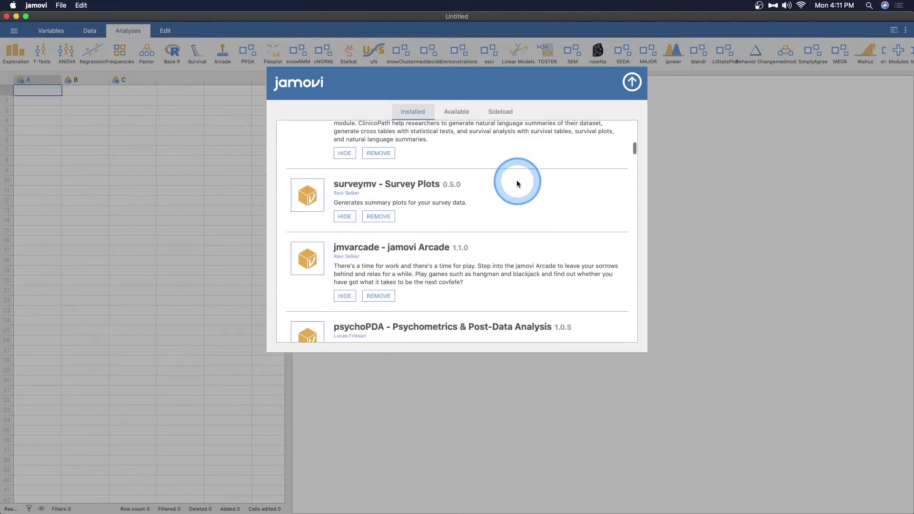
pyautogui.scroll(-10, 518, 183)
# - Scroll through the Available modules list, then close the module library
pyautogui.click(456, 111)
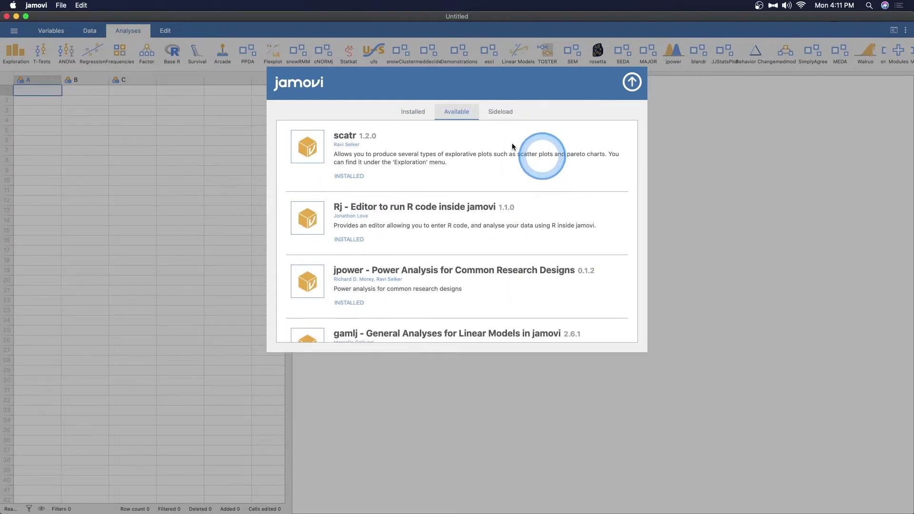
pyautogui.scroll(-4, 462, 151)
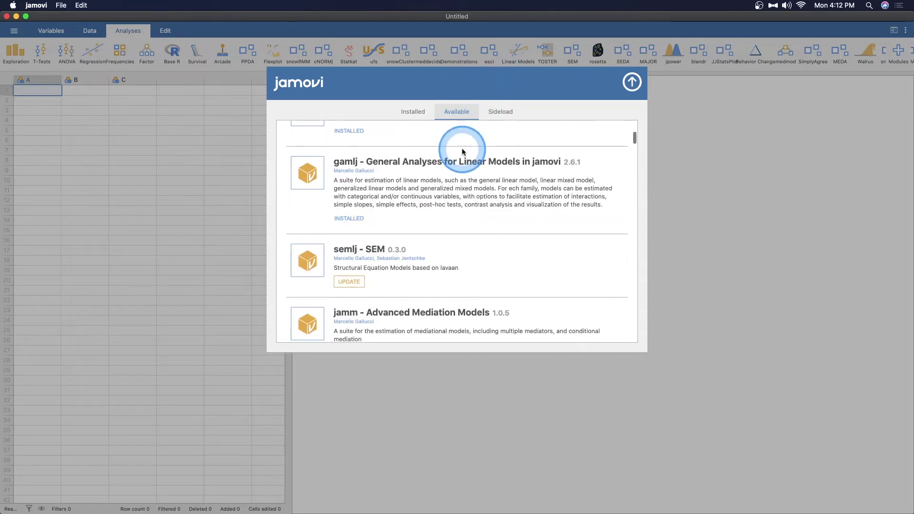
pyautogui.scroll(-8, 463, 150)
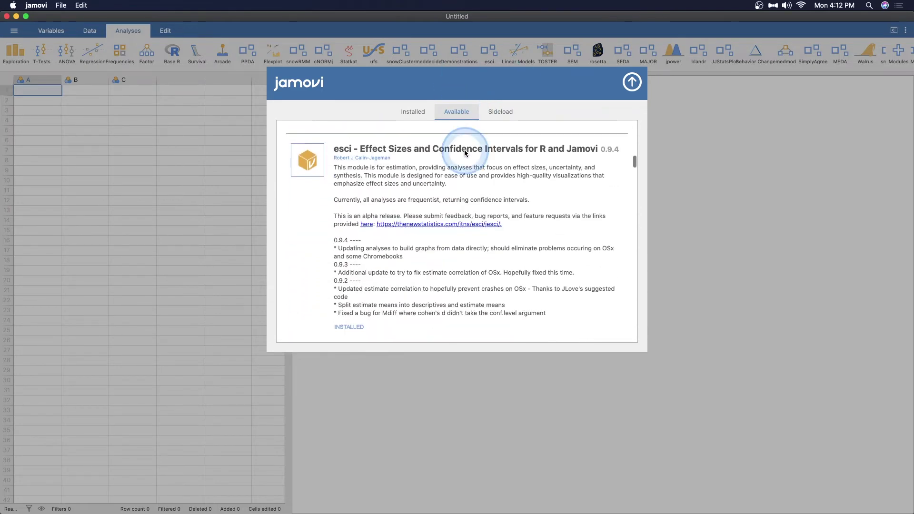
pyautogui.scroll(-8, 465, 151)
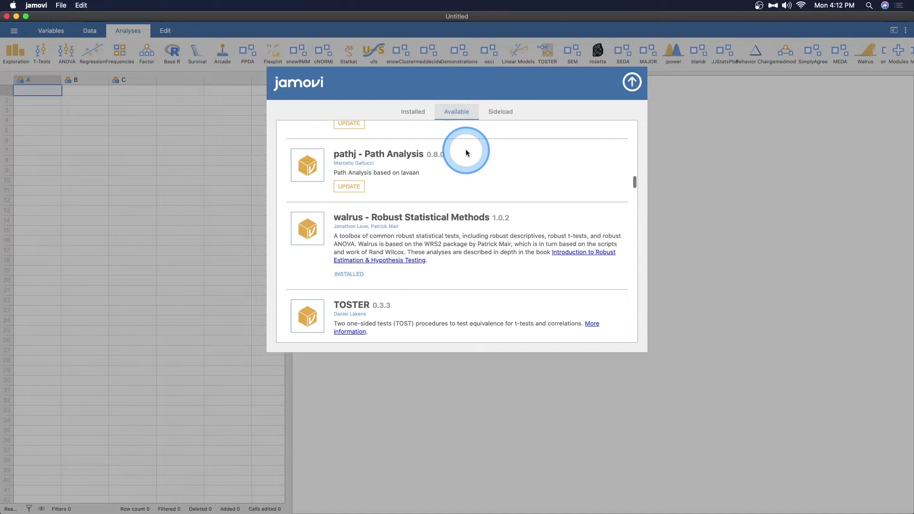
pyautogui.scroll(-10, 467, 152)
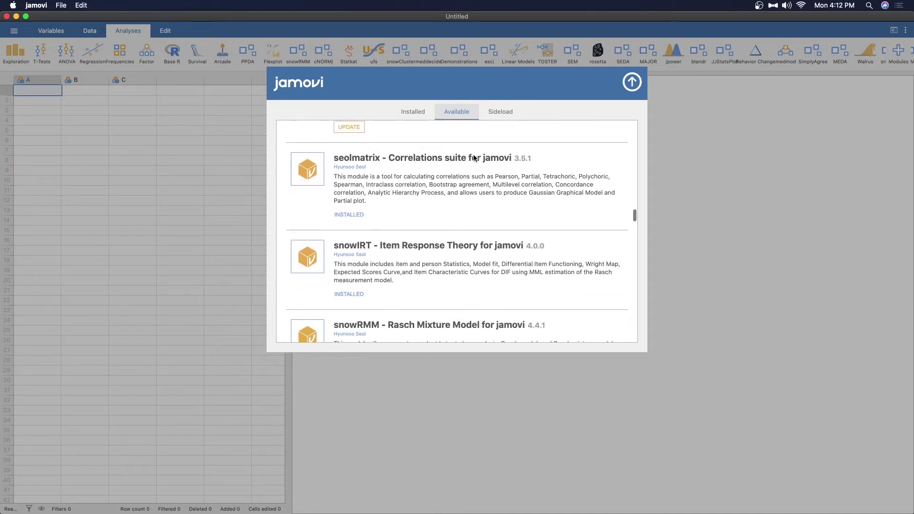
pyautogui.scroll(-4, 500, 248)
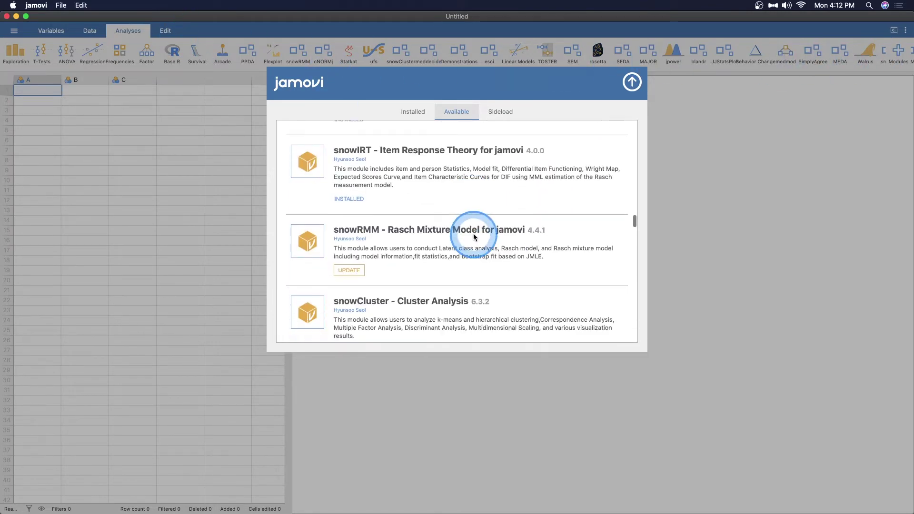
pyautogui.scroll(-6, 474, 237)
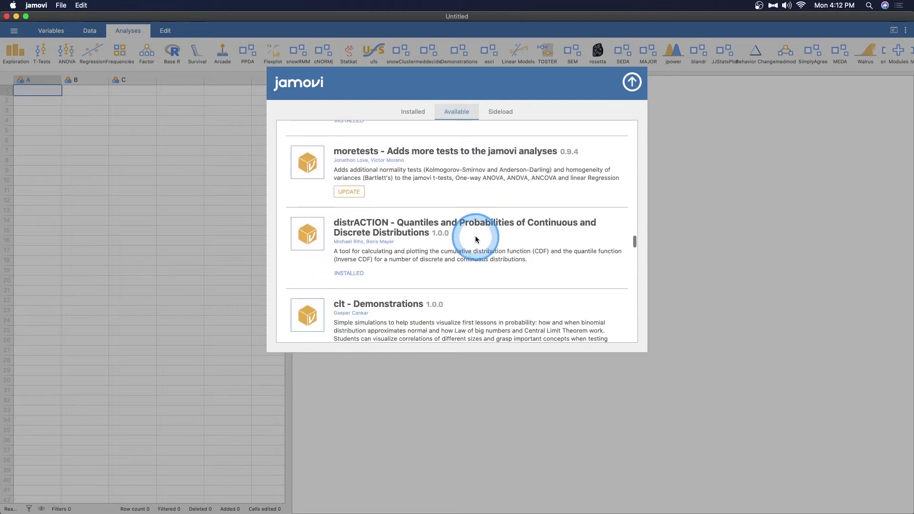
pyautogui.scroll(-3, 475, 240)
pyautogui.scroll(2, 476, 240)
pyautogui.scroll(-2, 476, 239)
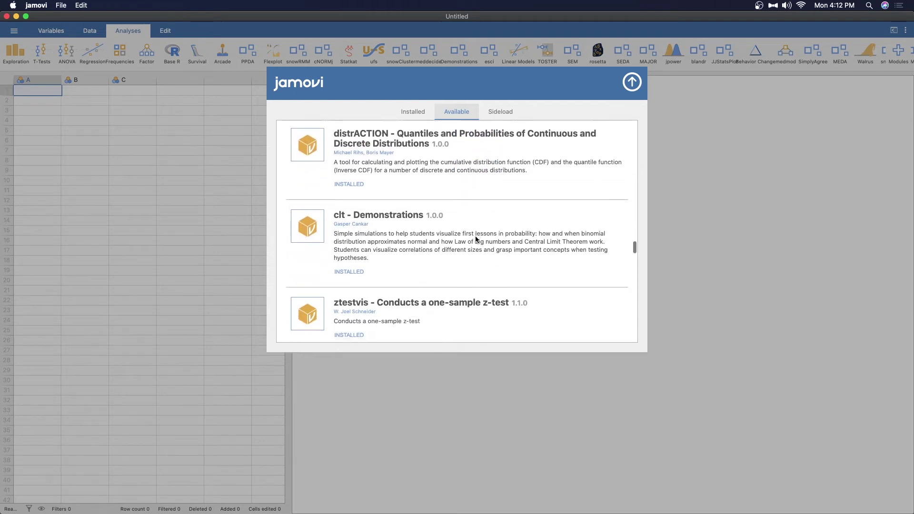
pyautogui.scroll(-5, 475, 235)
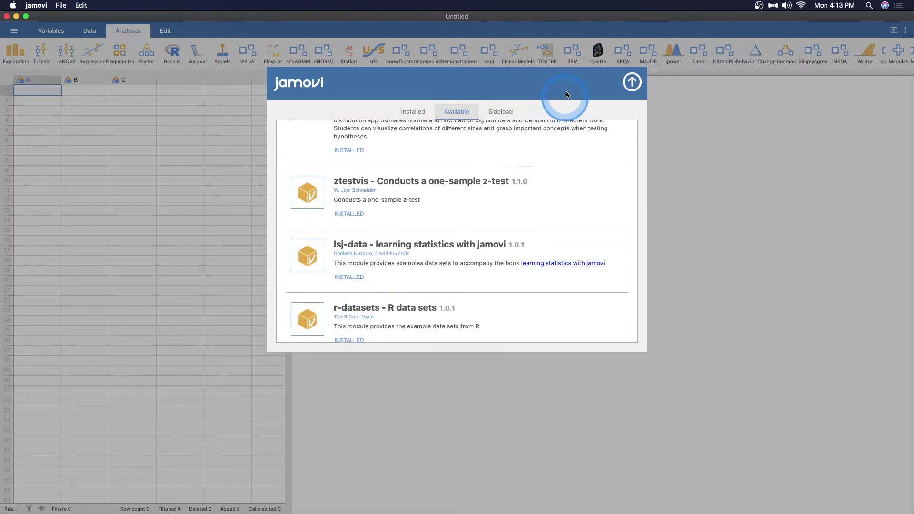
pyautogui.click(632, 82)
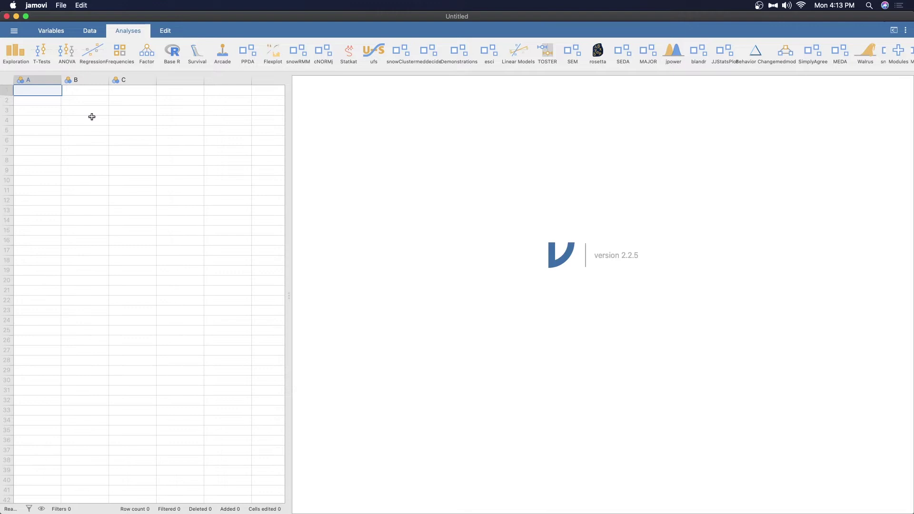
# - Browse the Data Library's lsj-data folder from the main menu's Open page
pyautogui.click(21, 34)
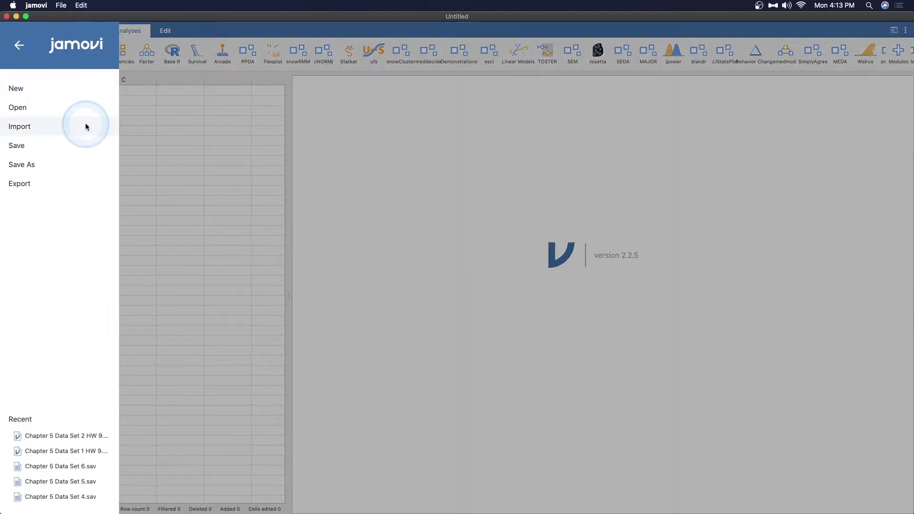
pyautogui.click(24, 109)
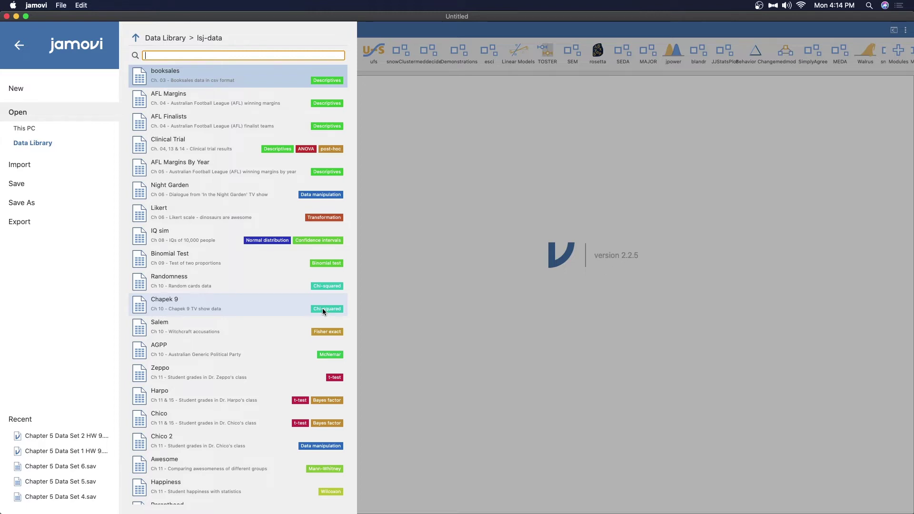
pyautogui.click(174, 302)
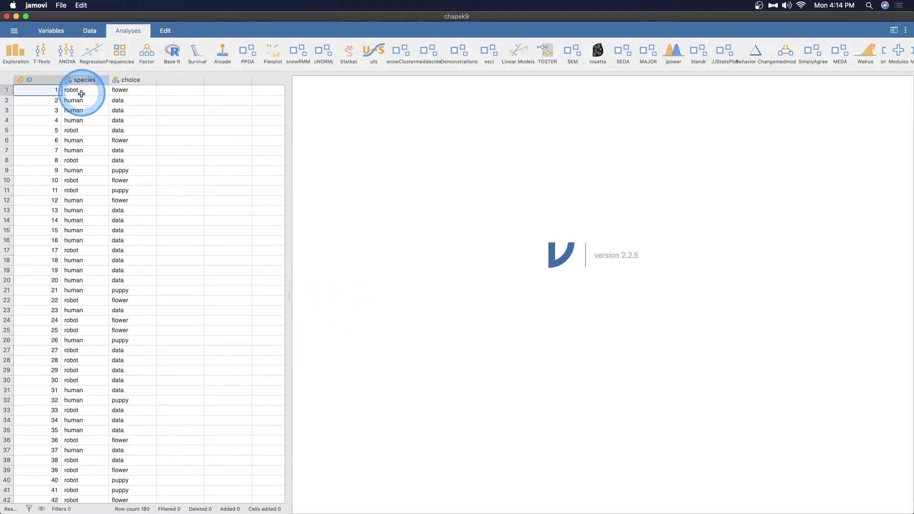
pyautogui.scroll(-20, 83, 97)
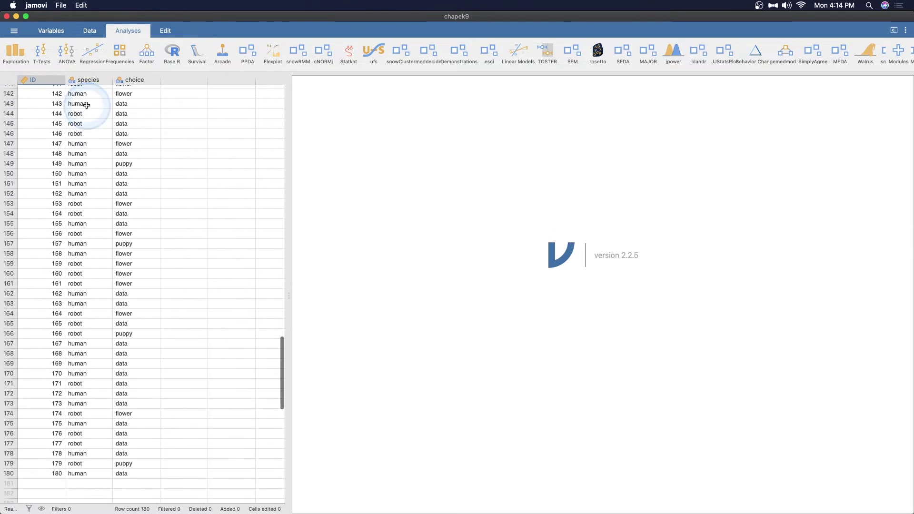
pyautogui.scroll(-10, 86, 105)
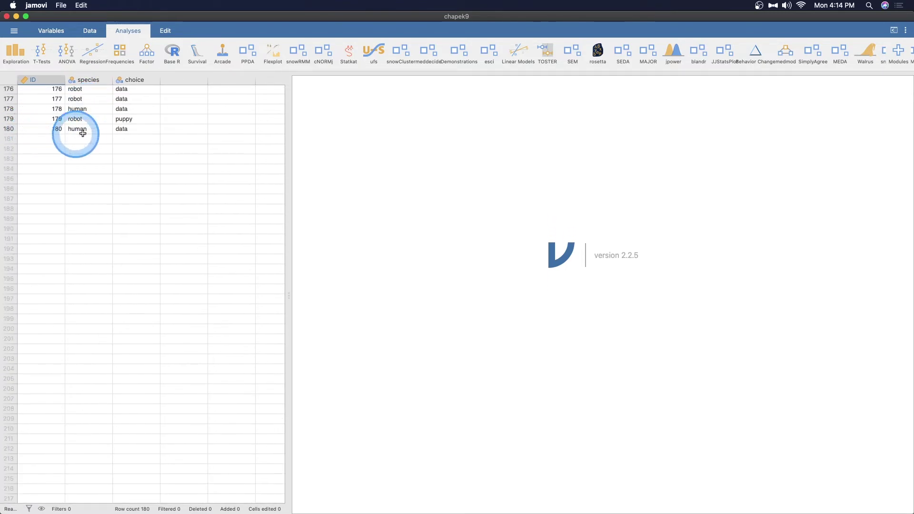
pyautogui.scroll(20, 83, 133)
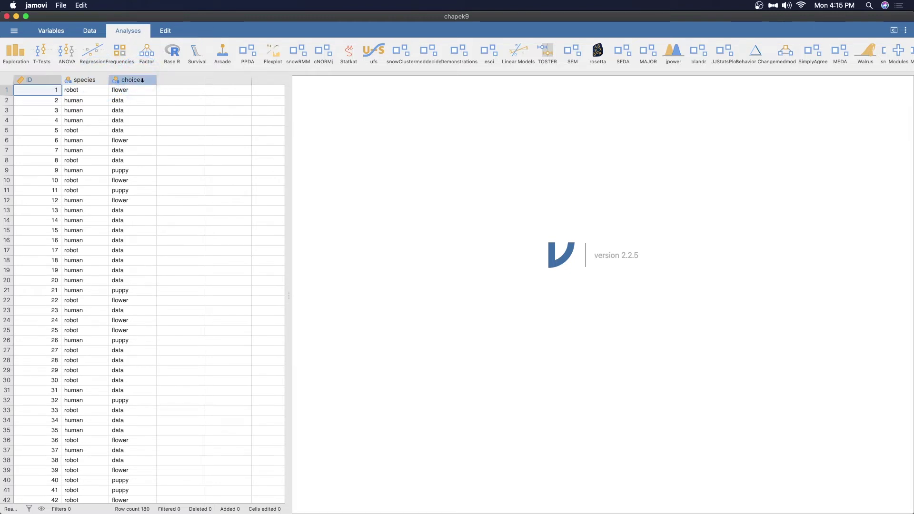
pyautogui.click(143, 80)
pyautogui.click(119, 56)
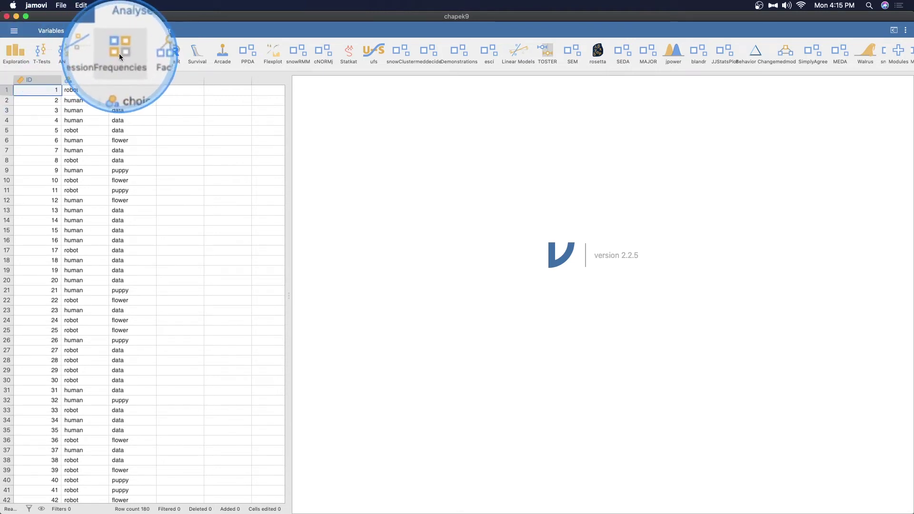
# - Add a Frequencies > Contingency Tables > Independent Samples (χ² test of association) analysis
pyautogui.click(123, 55)
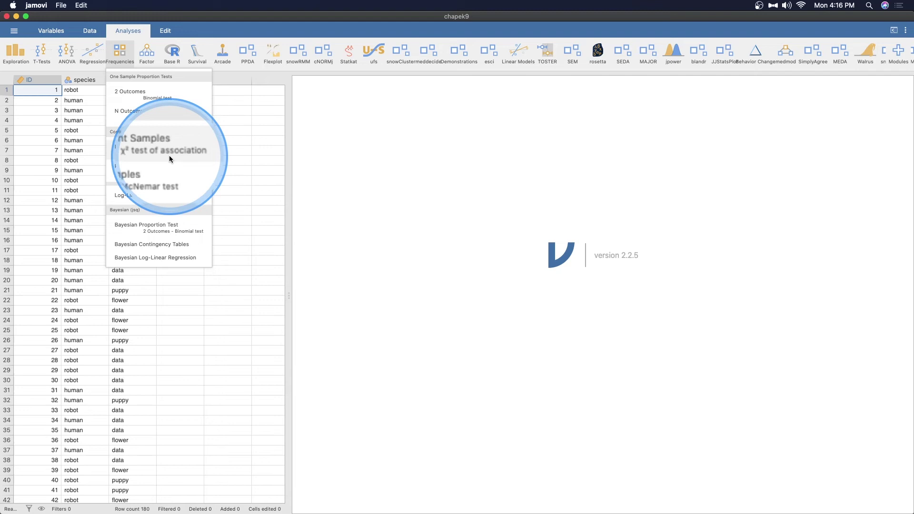
pyautogui.click(144, 151)
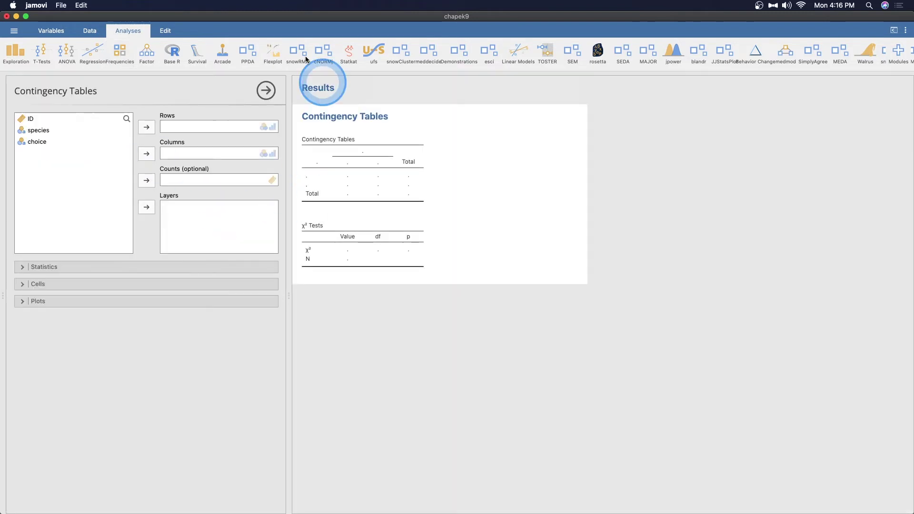
pyautogui.rightClick(309, 227)
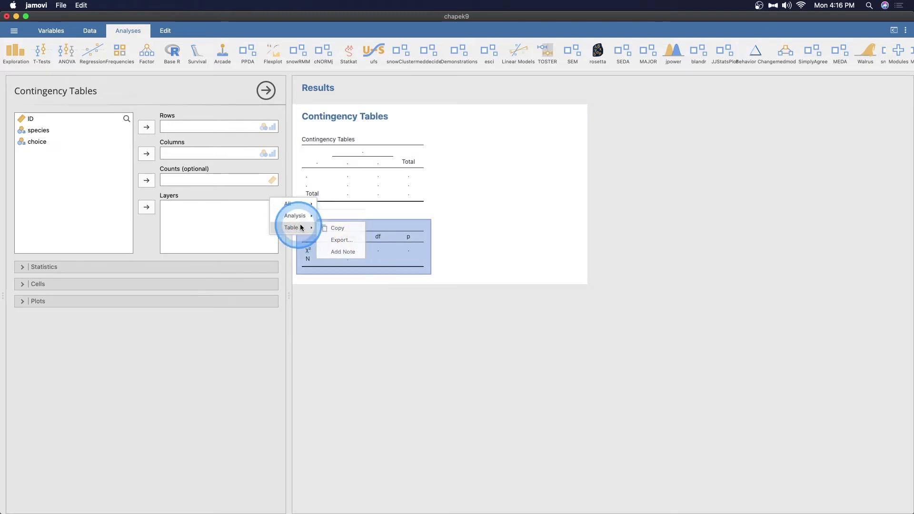
pyautogui.click(442, 232)
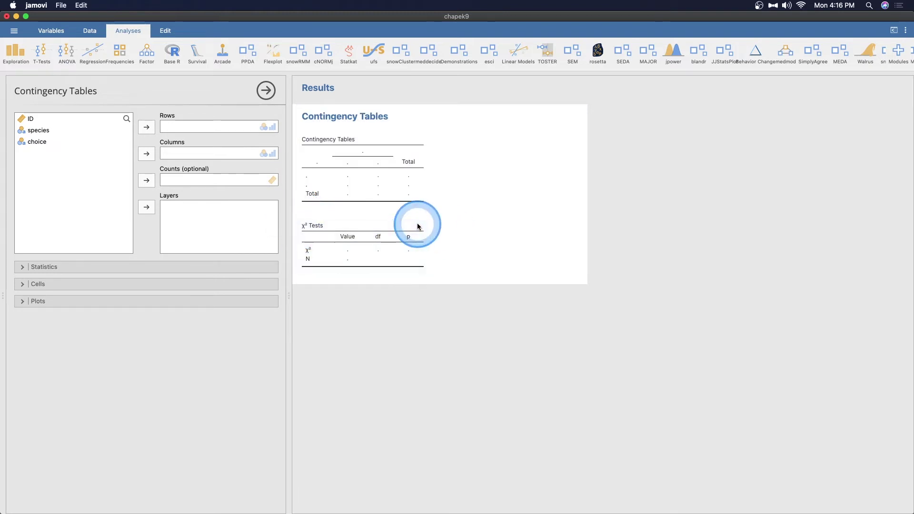
pyautogui.rightClick(317, 225)
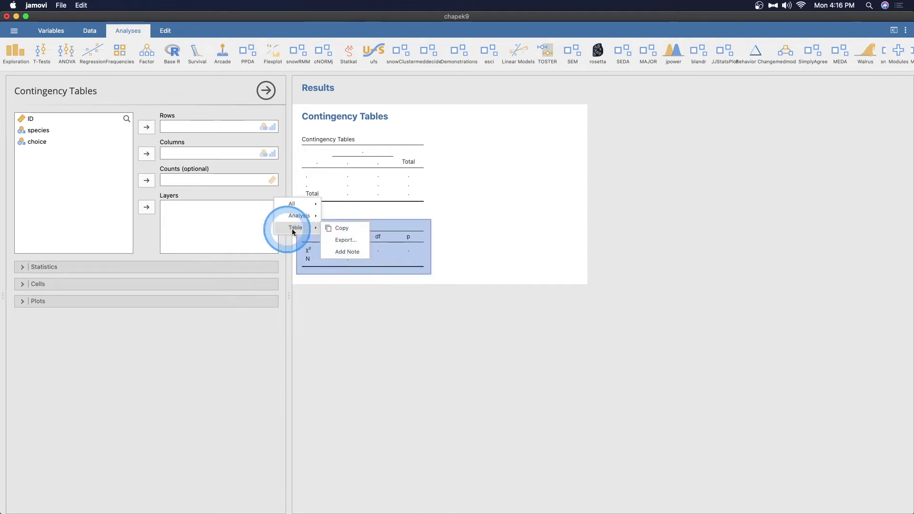
pyautogui.click(433, 240)
pyautogui.rightClick(316, 226)
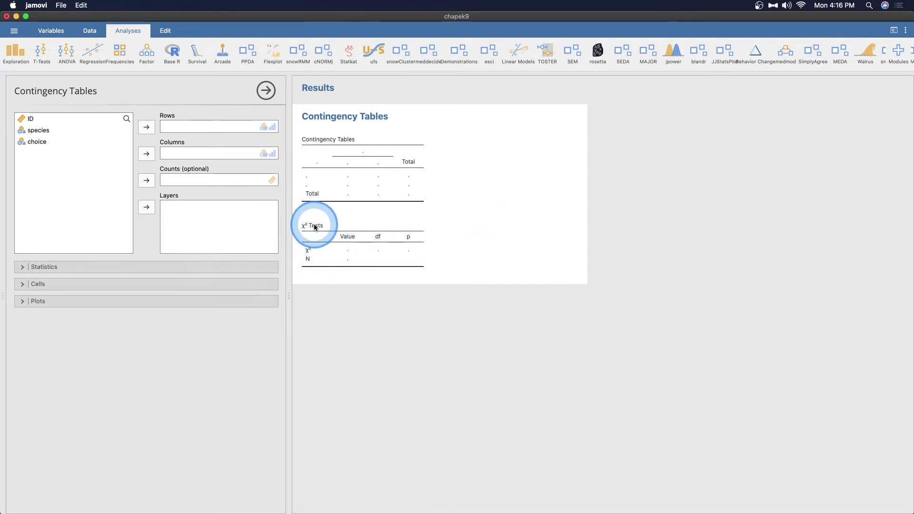
pyautogui.moveTo(230, 180)
pyautogui.mouseDown()
pyautogui.moveTo(118, 182)
pyautogui.moveTo(131, 208)
pyautogui.moveTo(338, 174)
pyautogui.moveTo(317, 238)
pyautogui.moveTo(331, 253)
pyautogui.moveTo(326, 232)
pyautogui.moveTo(384, 251)
pyautogui.moveTo(215, 198)
pyautogui.mouseUp()
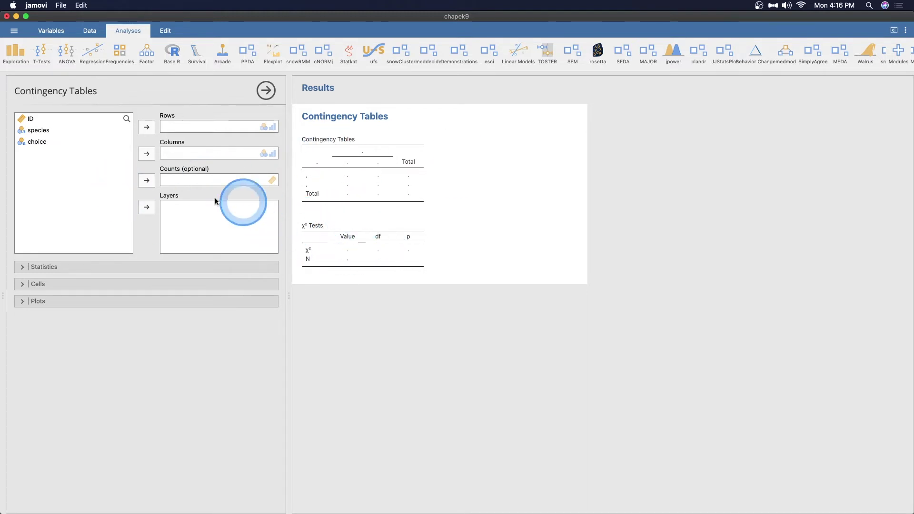
# - Put species in Rows and choice in Columns, then expand the Cells options
pyautogui.click(36, 131)
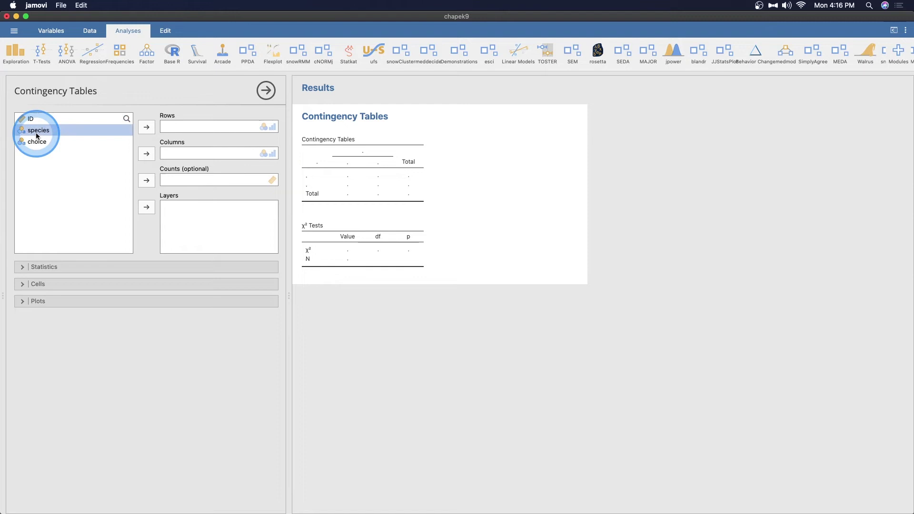
pyautogui.click(147, 127)
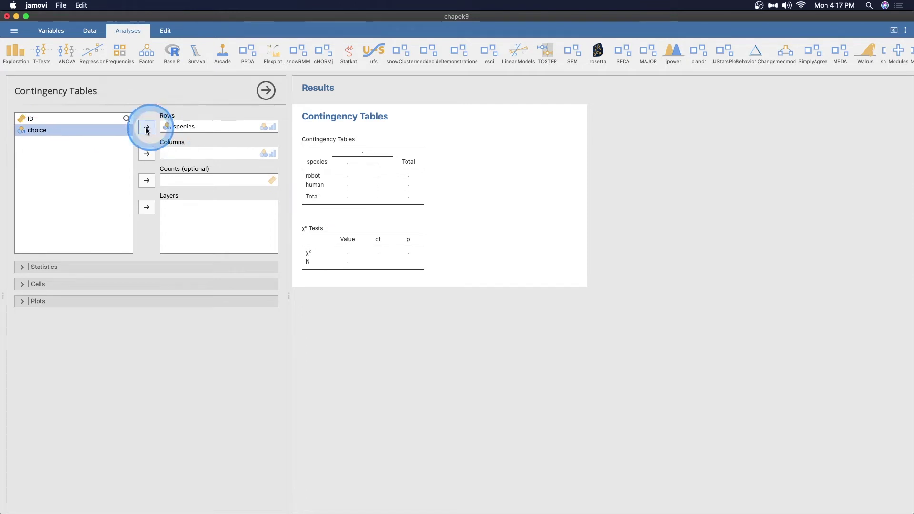
pyautogui.click(146, 153)
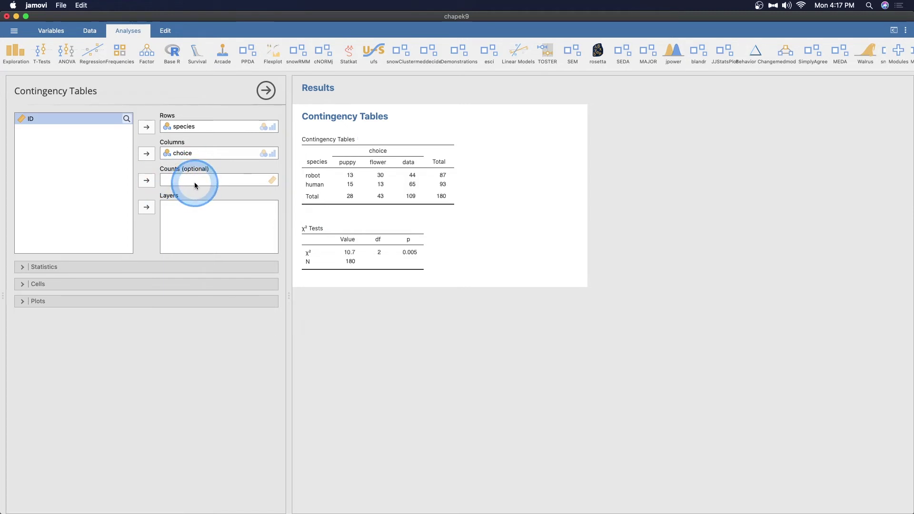
pyautogui.click(41, 284)
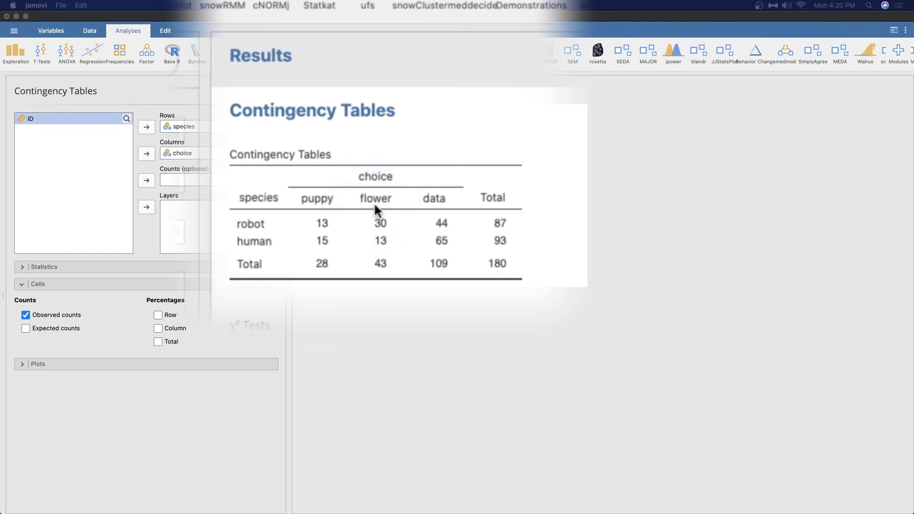
pyautogui.moveTo(399, 234); pyautogui.dragTo(416, 236)
pyautogui.moveTo(417, 240); pyautogui.dragTo(343, 255)
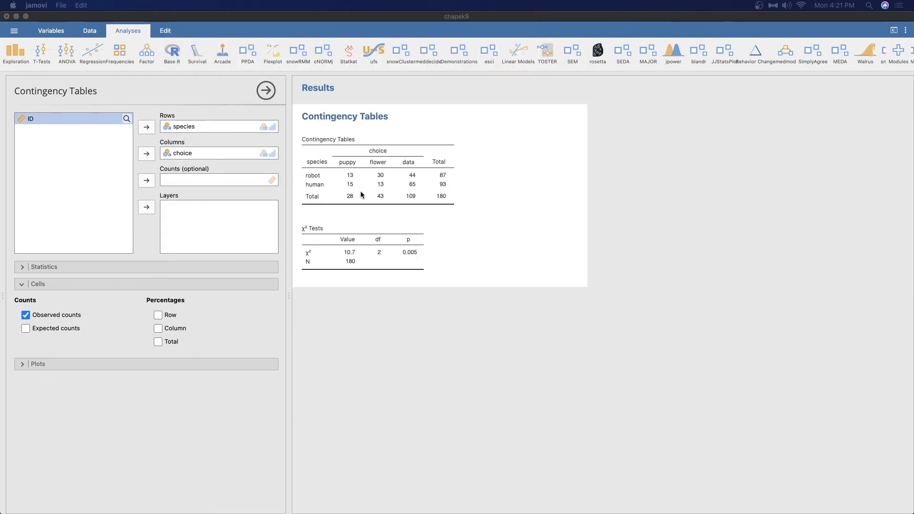
# - Turn on Row and Column percentages under Cells, leaving Total percentages off
pyautogui.click(11, 61)
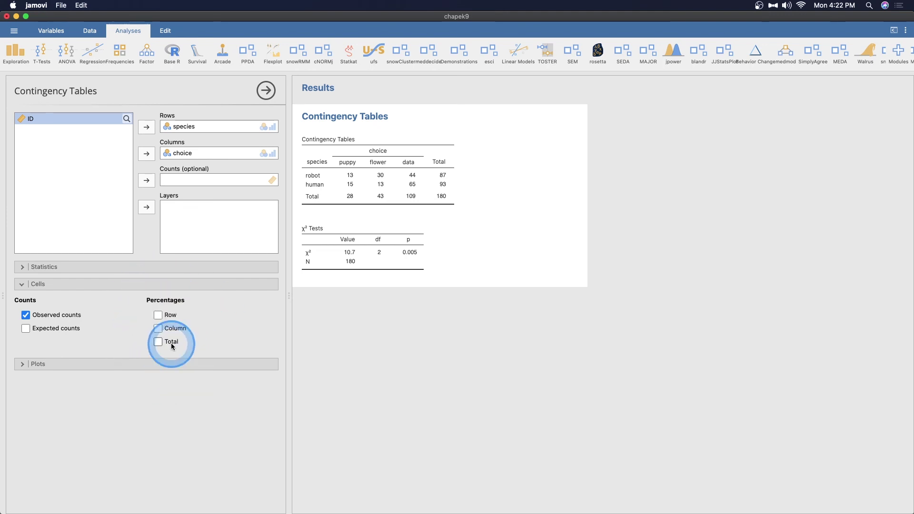
pyautogui.click(158, 315)
pyautogui.click(158, 328)
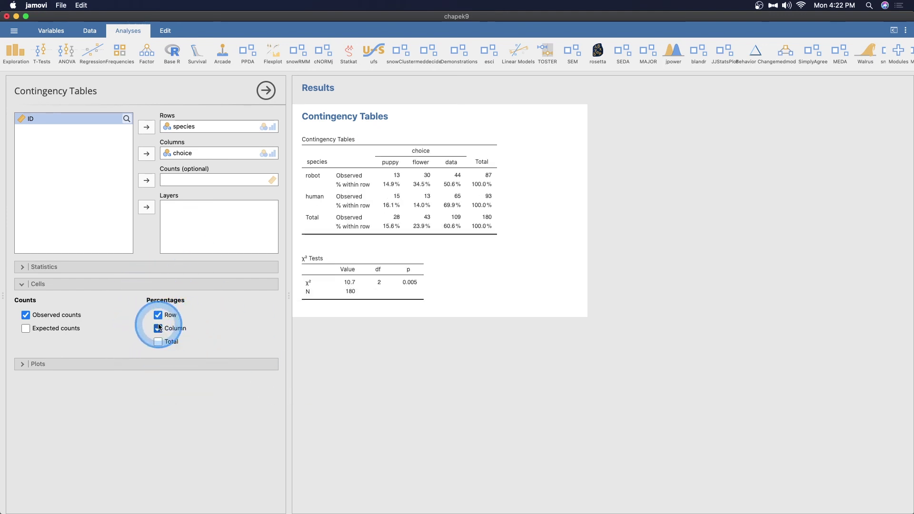
pyautogui.click(158, 341)
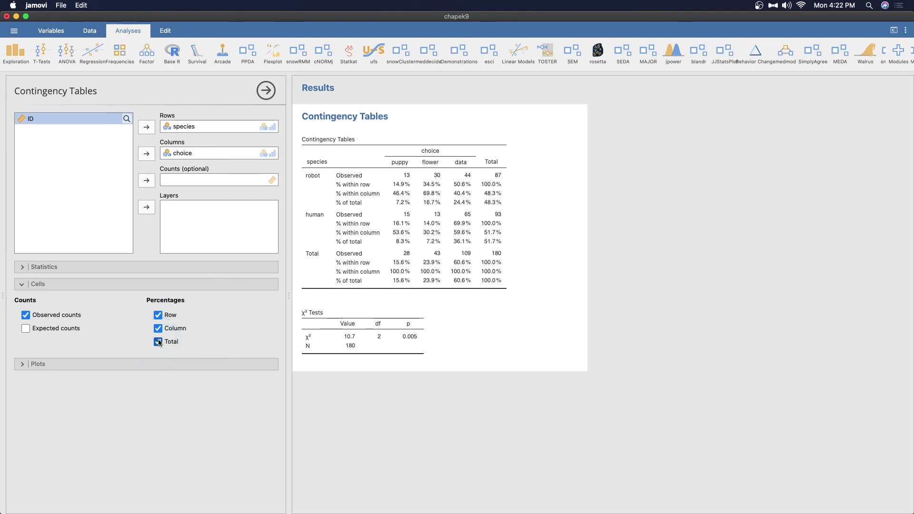
pyautogui.click(158, 342)
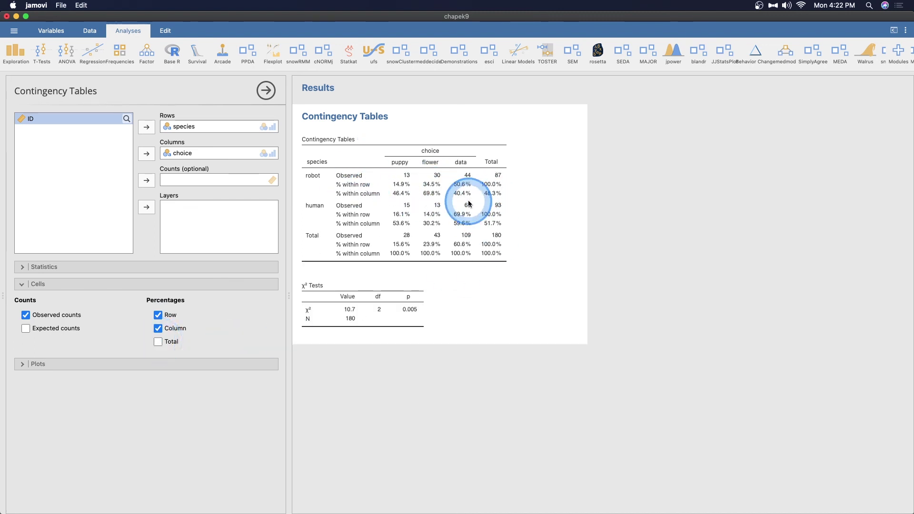
# - Untick the Row and Column percentage options so only observed counts remain
pyautogui.click(176, 318)
pyautogui.click(176, 328)
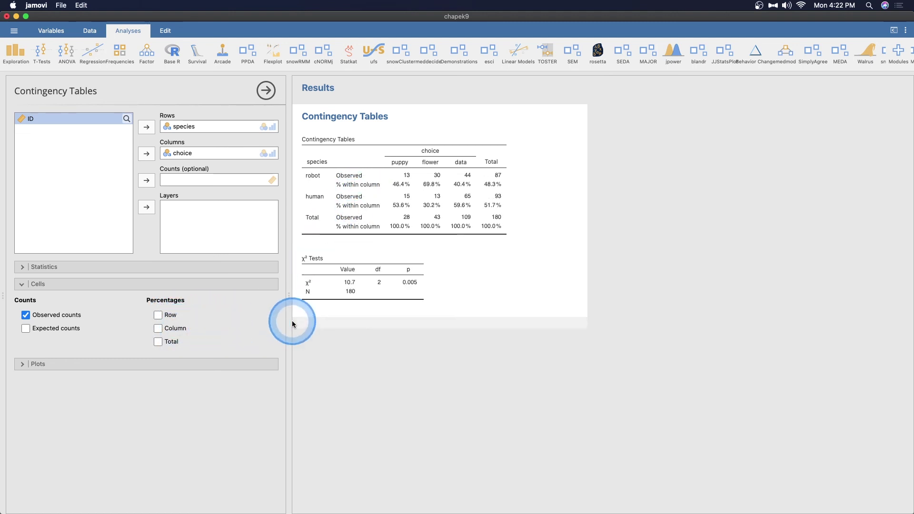